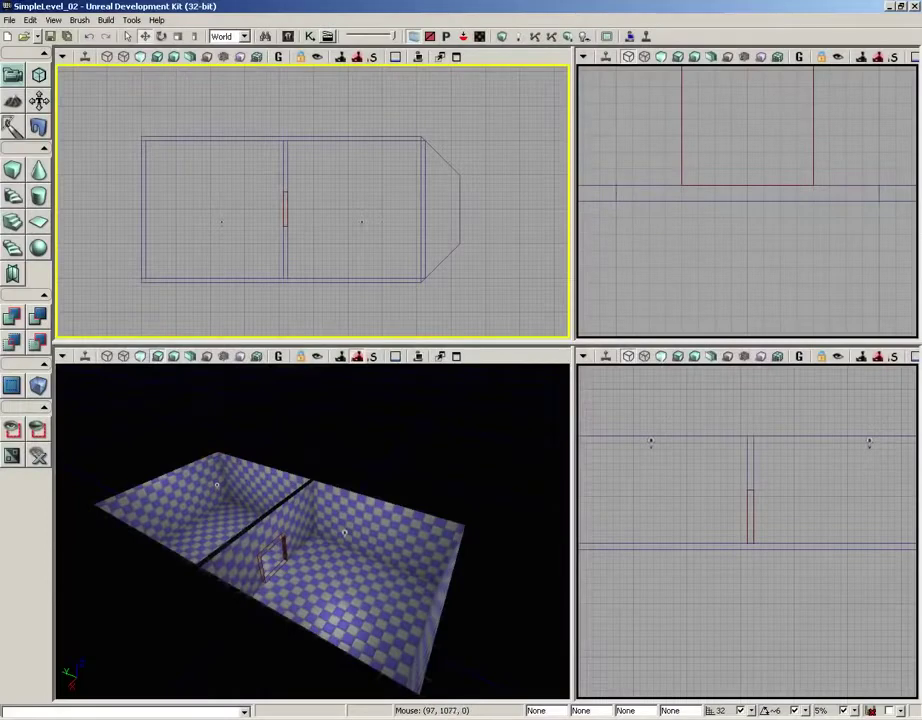
Select the end wall brush beside the angled floor extension and put it in Geometry Mode with the Edit modifier.
{"action": "left_click", "coordinate": [423, 196]}
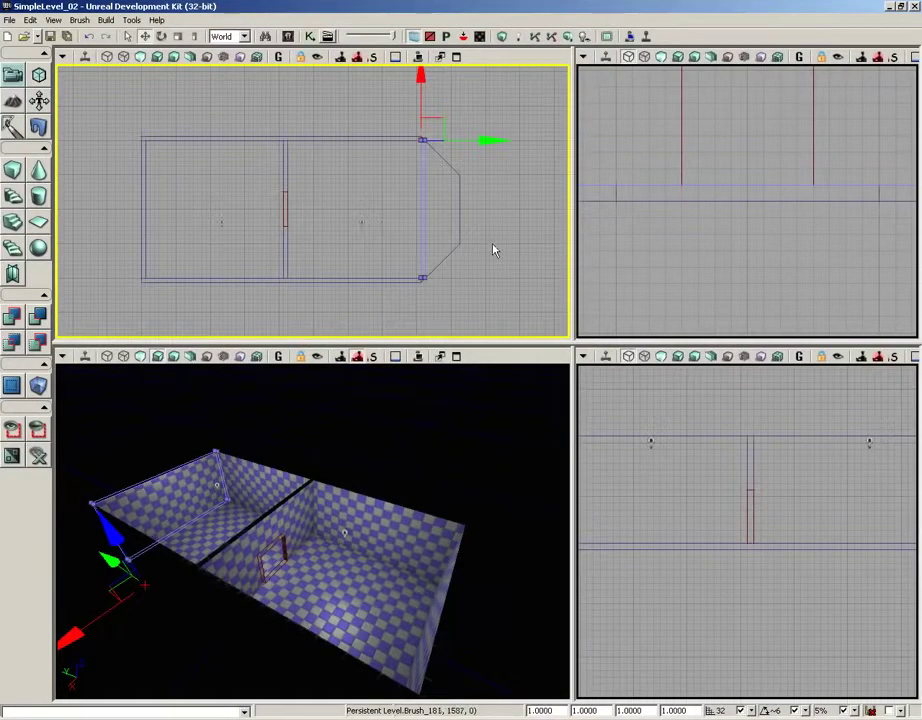
{"action": "right_click_drag", "start_coordinate": [493, 244], "coordinate": [398, 267]}
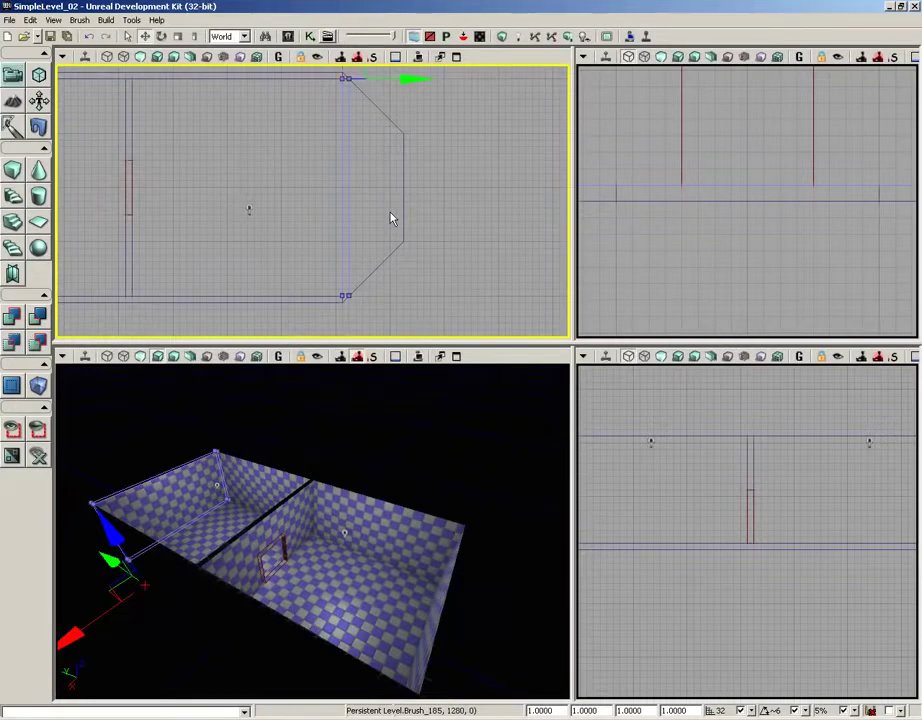
{"action": "mouse_move", "coordinate": [446, 413]}
{"action": "left_mouse_down"}
{"action": "mouse_move", "coordinate": [280, 426]}
{"action": "mouse_move", "coordinate": [75, 589]}
{"action": "mouse_move", "coordinate": [140, 700]}
{"action": "mouse_move", "coordinate": [320, 700]}
{"action": "mouse_move", "coordinate": [465, 372]}
{"action": "mouse_move", "coordinate": [64, 379]}
{"action": "mouse_move", "coordinate": [350, 383]}
{"action": "mouse_move", "coordinate": [436, 440]}
{"action": "left_mouse_up"}
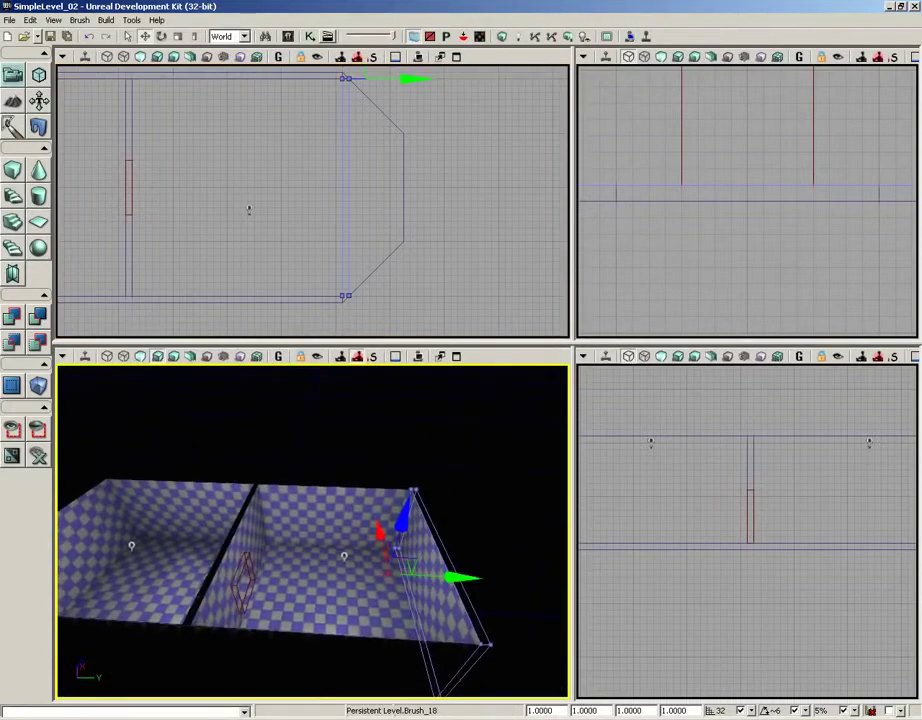
{"action": "right_click_drag", "start_coordinate": [368, 416], "coordinate": [374, 432]}
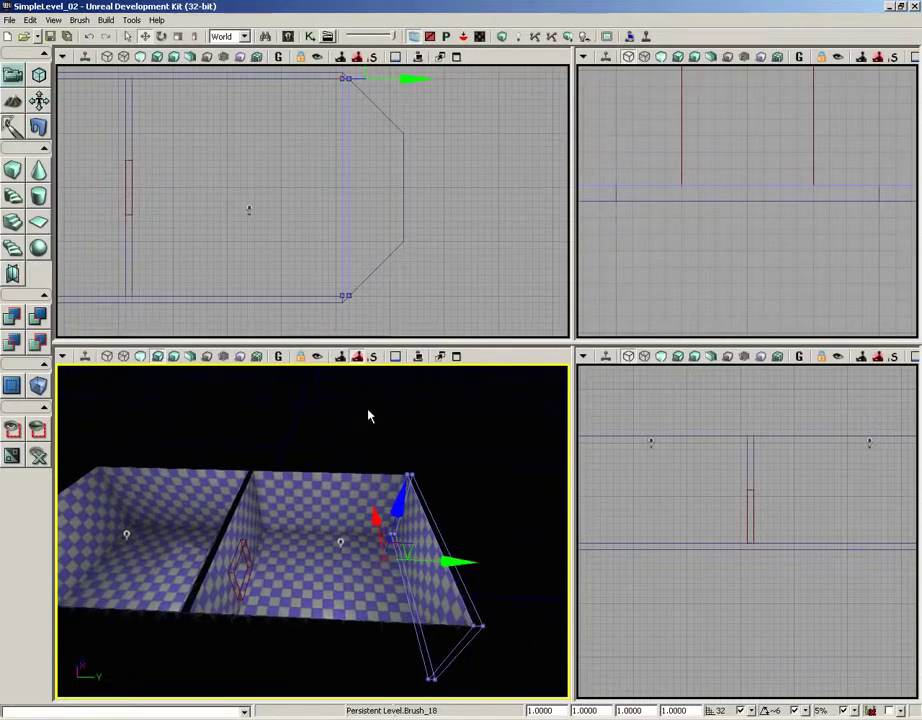
{"action": "left_click", "coordinate": [458, 60]}
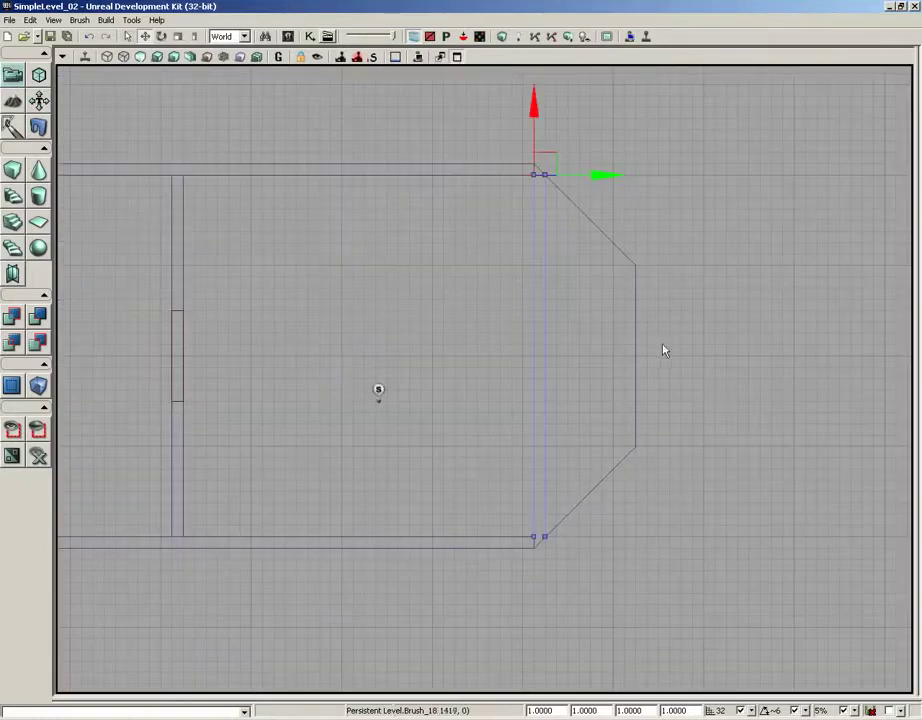
{"action": "mouse_move", "coordinate": [663, 350]}
{"action": "left_mouse_down"}
{"action": "mouse_move", "coordinate": [533, 401]}
{"action": "mouse_move", "coordinate": [508, 393]}
{"action": "left_mouse_up"}
{"action": "scroll", "coordinate": [533, 401], "scroll_direction": "down", "scroll_amount": 2}
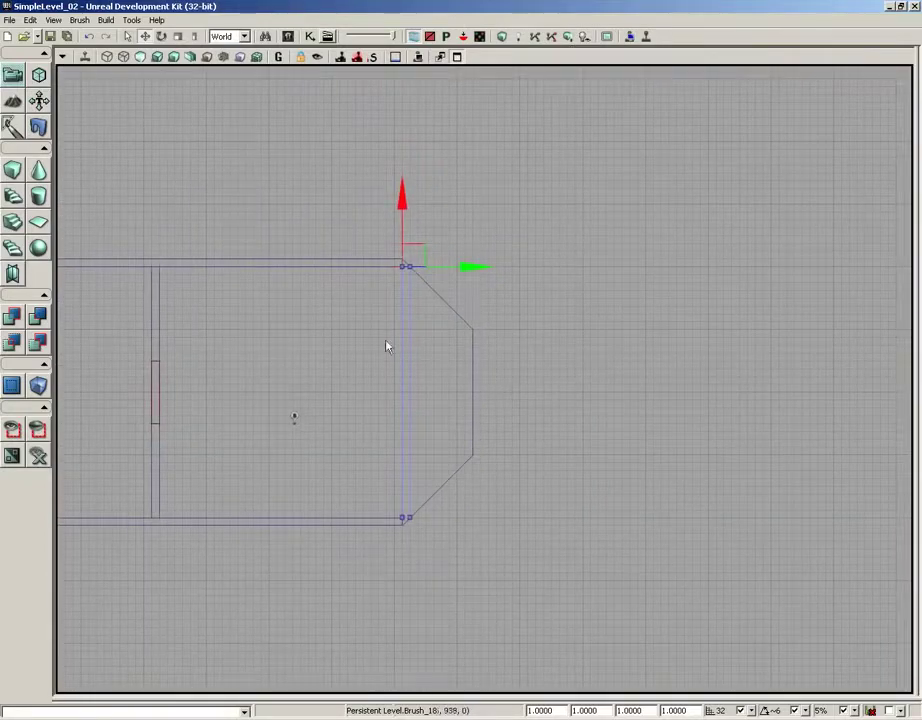
{"action": "left_click", "coordinate": [40, 78]}
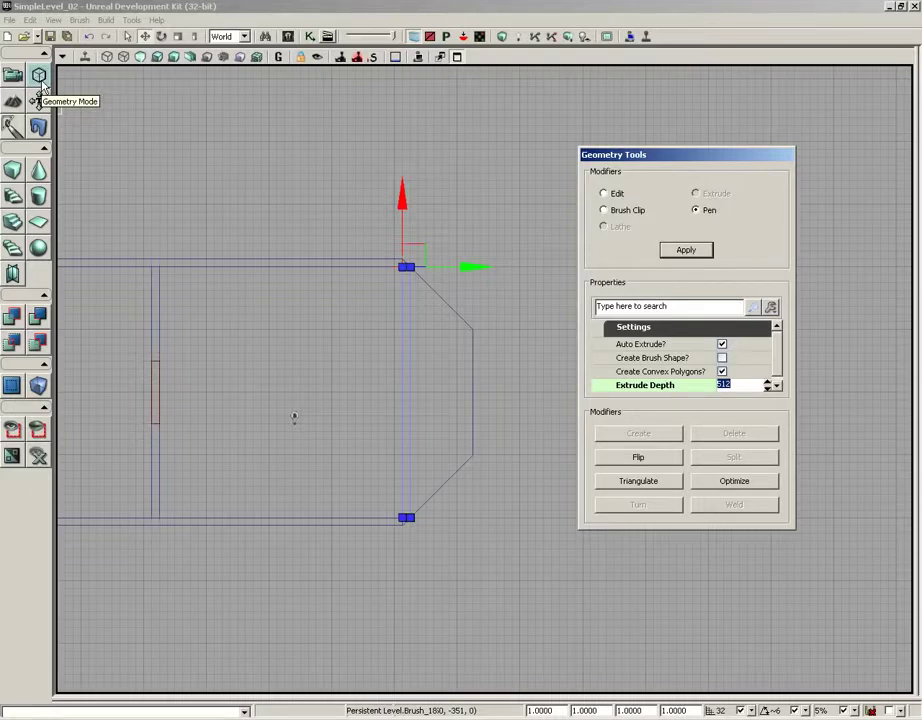
{"action": "left_click", "coordinate": [604, 194]}
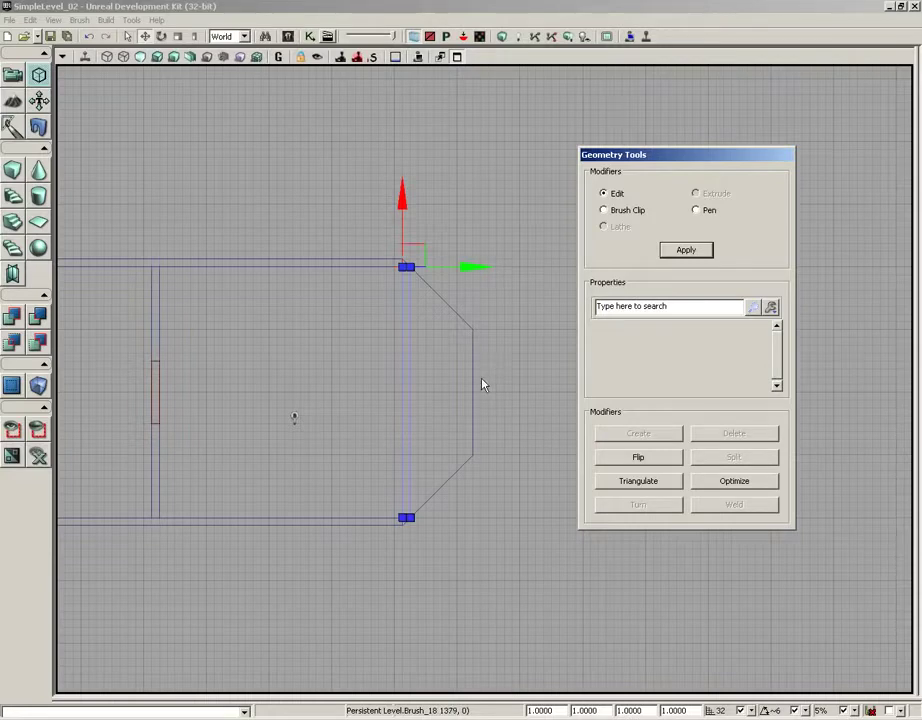
Split the end wall in the middle by selecting its upper outer long edge and applying Split.
{"action": "left_click", "coordinate": [461, 61]}
{"action": "left_click_drag", "start_coordinate": [461, 453], "coordinate": [553, 455]}
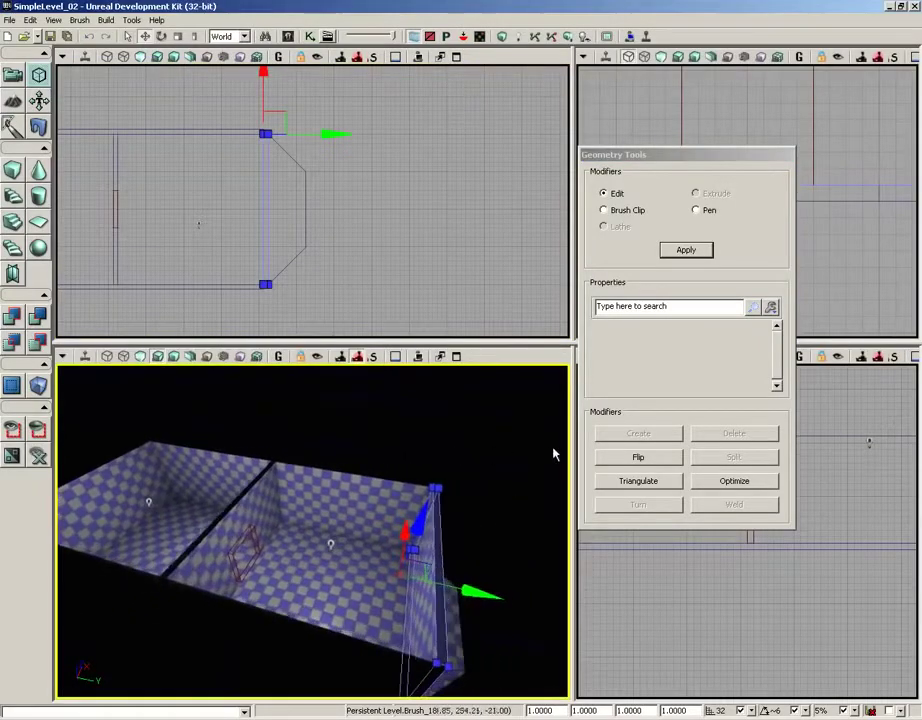
{"action": "right_click_drag", "start_coordinate": [553, 454], "coordinate": [482, 527]}
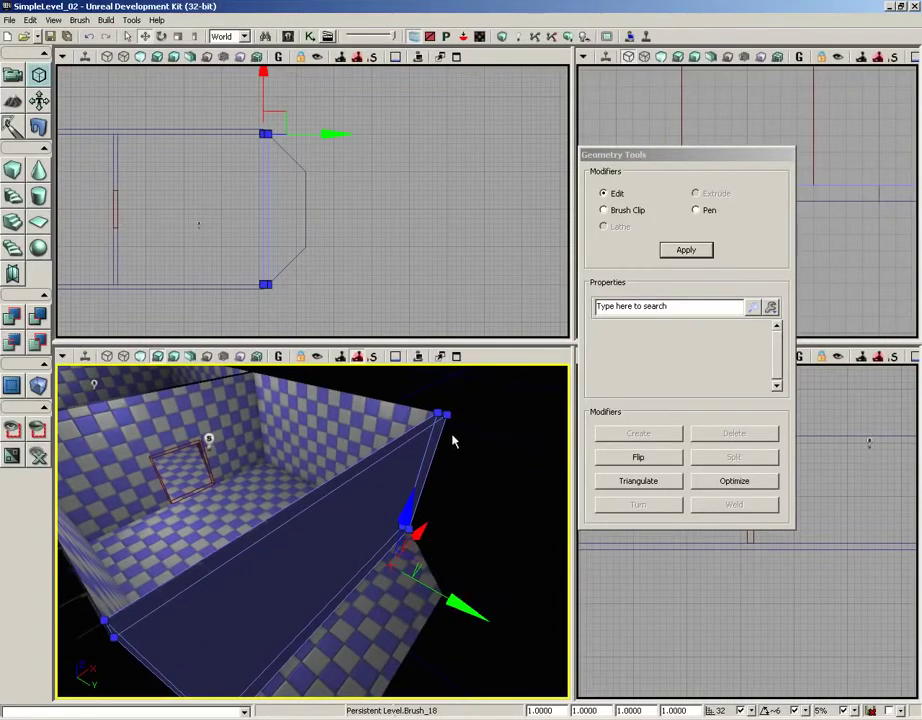
{"action": "left_click", "coordinate": [309, 507]}
{"action": "mouse_move", "coordinate": [315, 525]}
{"action": "right_mouse_down"}
{"action": "mouse_move", "coordinate": [303, 500]}
{"action": "mouse_move", "coordinate": [290, 527]}
{"action": "mouse_move", "coordinate": [290, 504]}
{"action": "mouse_move", "coordinate": [323, 526]}
{"action": "right_mouse_up"}
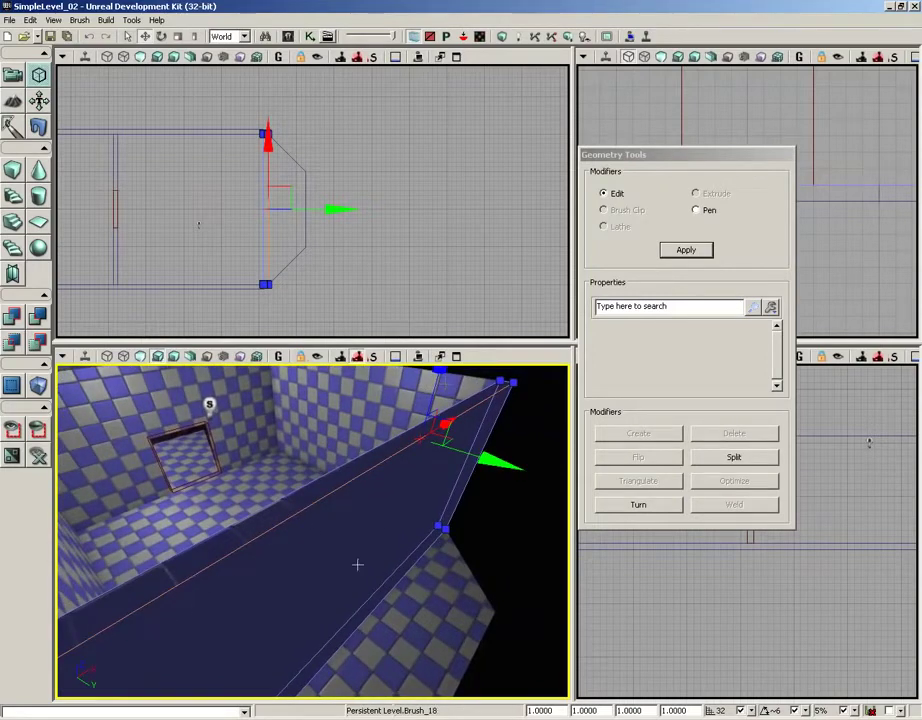
{"action": "left_click", "coordinate": [310, 531]}
{"action": "left_click", "coordinate": [300, 508]}
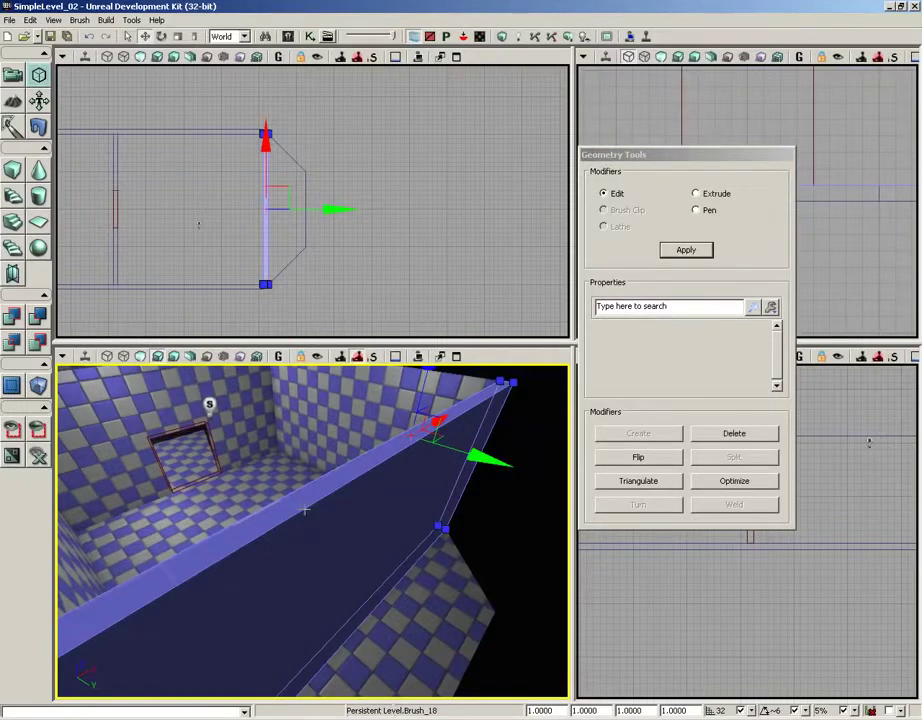
{"action": "left_click", "coordinate": [304, 509]}
{"action": "left_click", "coordinate": [303, 508]}
{"action": "left_click", "coordinate": [305, 509]}
{"action": "left_click", "coordinate": [305, 506]}
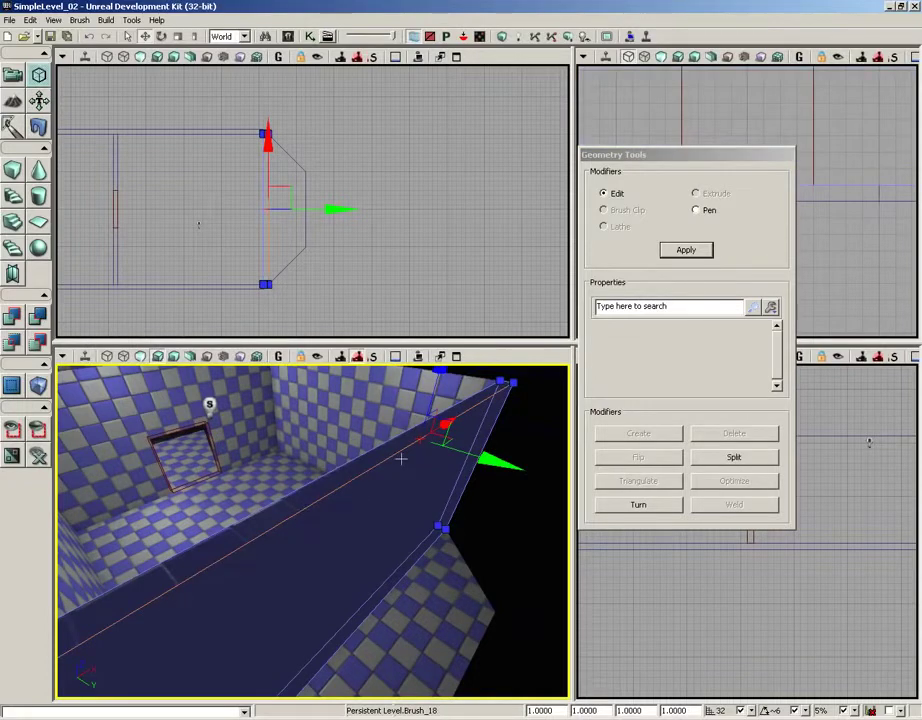
{"action": "left_click", "coordinate": [715, 461]}
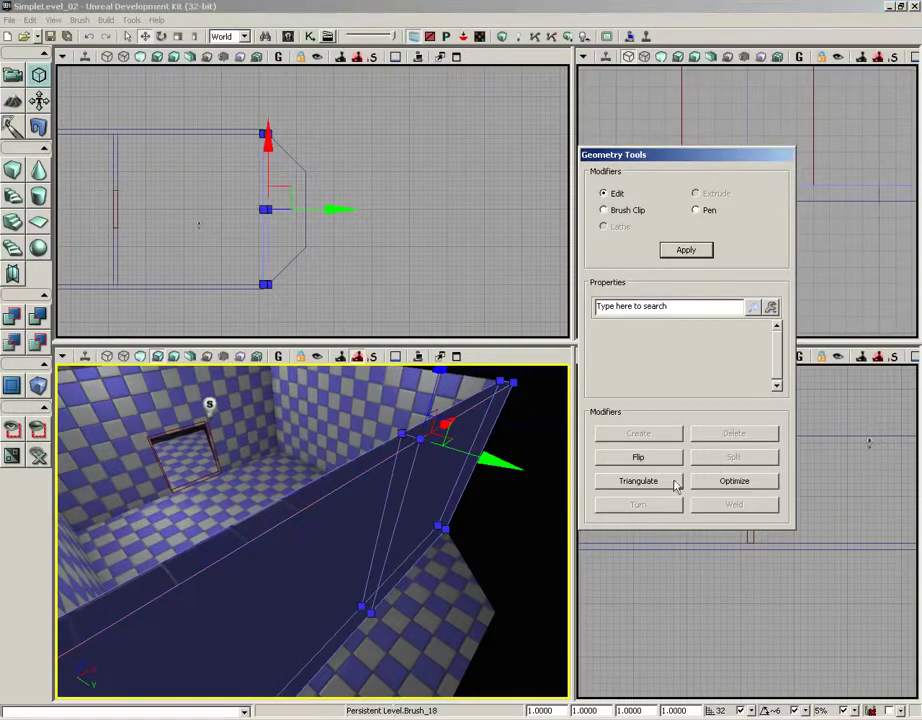
Select all middle vertices of the end wall and move them along positive X to line up with the floor extension's corner.
{"action": "mouse_move", "coordinate": [354, 512]}
{"action": "left_mouse_down"}
{"action": "mouse_move", "coordinate": [329, 512]}
{"action": "mouse_move", "coordinate": [451, 506]}
{"action": "mouse_move", "coordinate": [386, 519]}
{"action": "left_mouse_up"}
{"action": "right_click_drag", "start_coordinate": [385, 519], "coordinate": [348, 504]}
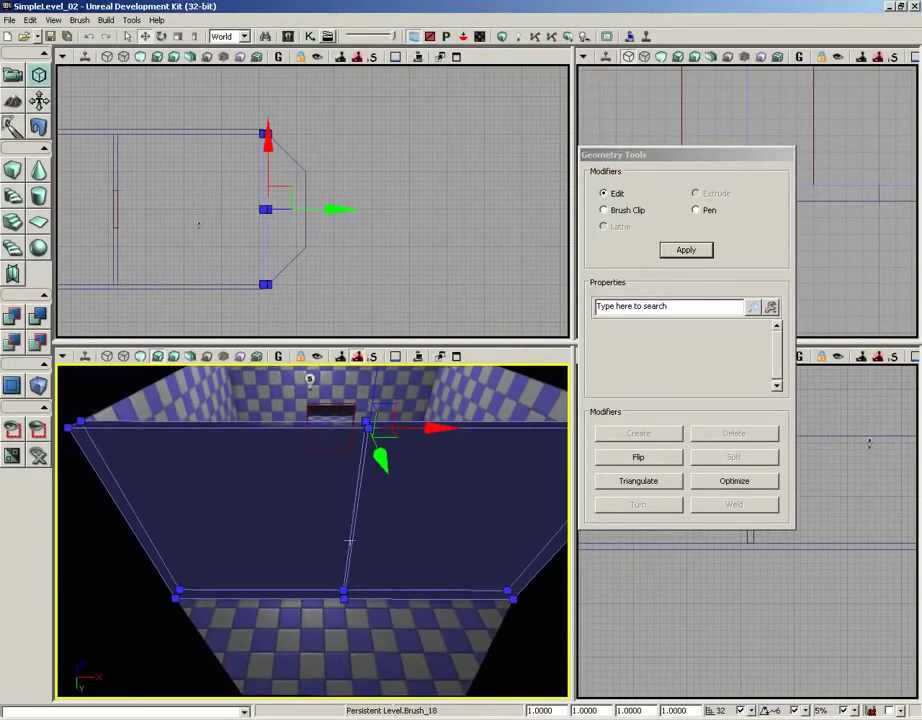
{"action": "scroll", "coordinate": [340, 210], "scroll_direction": "up", "scroll_amount": 5}
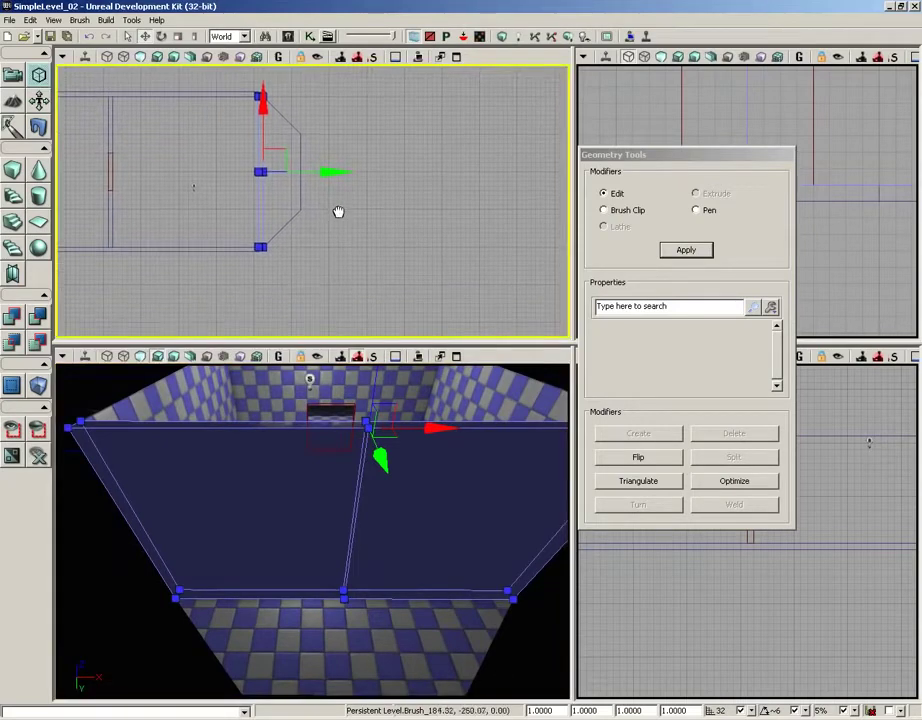
{"action": "mouse_move", "coordinate": [338, 298]}
{"action": "right_mouse_down"}
{"action": "mouse_move", "coordinate": [464, 322]}
{"action": "mouse_move", "coordinate": [469, 298]}
{"action": "right_mouse_up"}
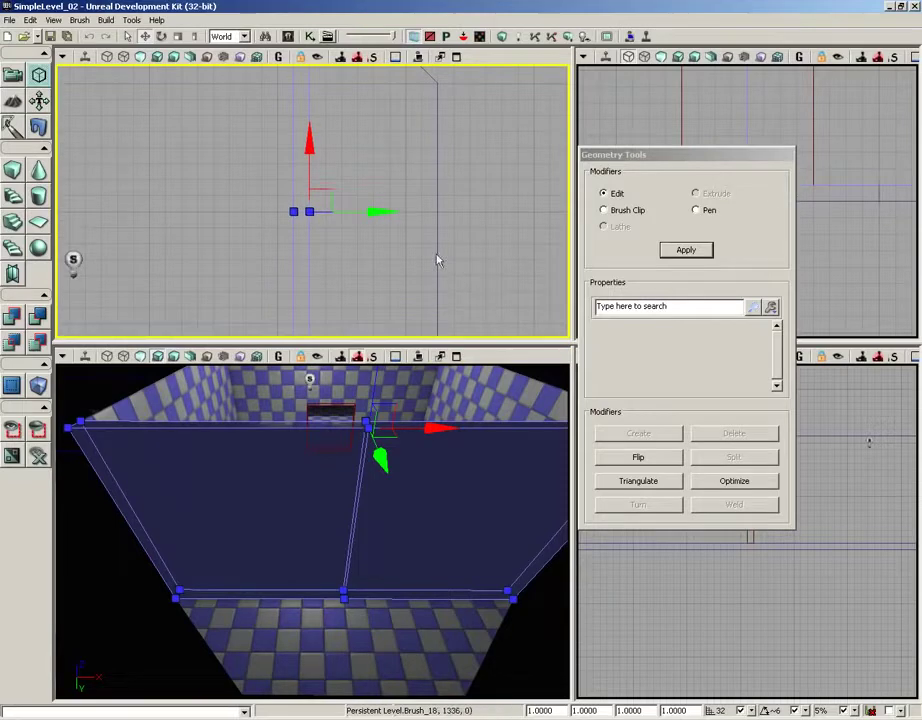
{"action": "scroll", "coordinate": [390, 276], "scroll_direction": "down", "scroll_amount": 3}
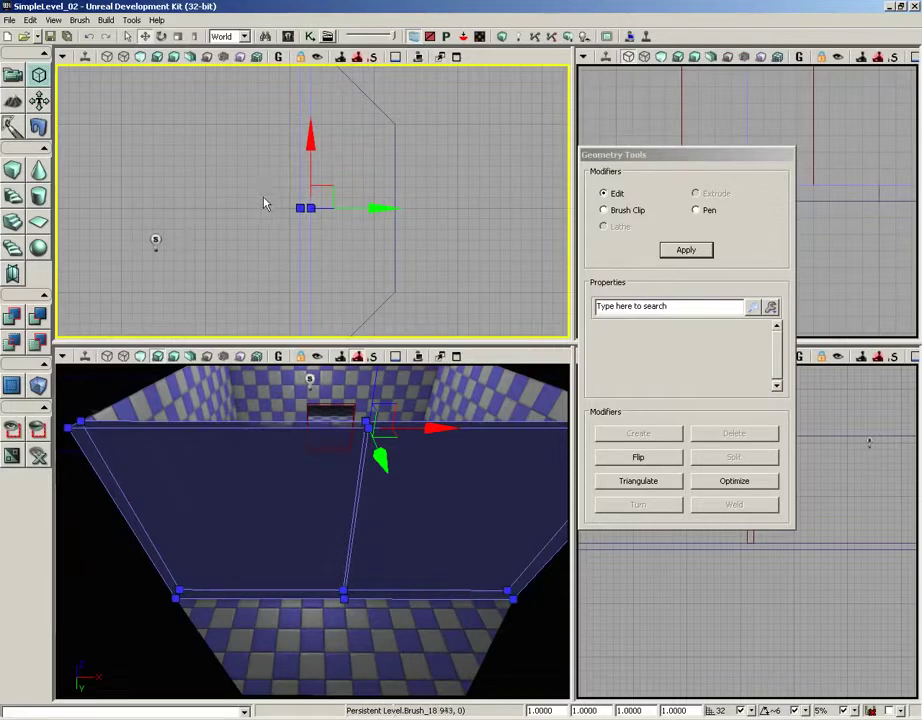
{"action": "mouse_move", "coordinate": [261, 188]}
{"action": "left_mouse_down", "text": "ctrl+alt"}
{"action": "mouse_move", "coordinate": [295, 206]}
{"action": "mouse_move", "coordinate": [317, 191]}
{"action": "mouse_move", "coordinate": [305, 192]}
{"action": "left_mouse_up", "text": "ctrl+alt"}
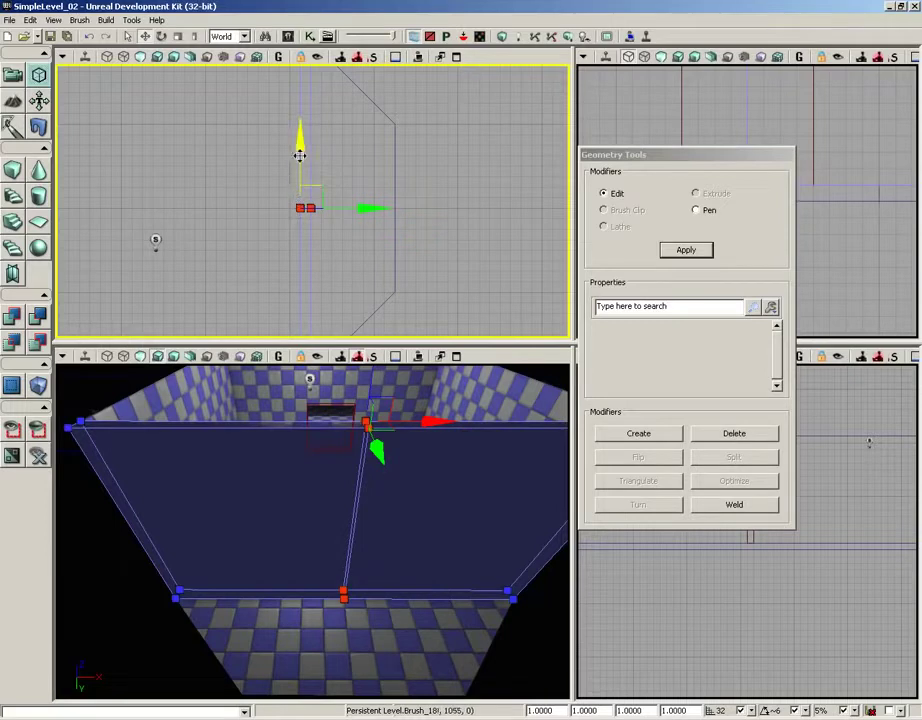
{"action": "left_click_drag", "start_coordinate": [300, 140], "coordinate": [302, 63]}
{"action": "left_click_drag", "start_coordinate": [349, 168], "coordinate": [342, 245]}
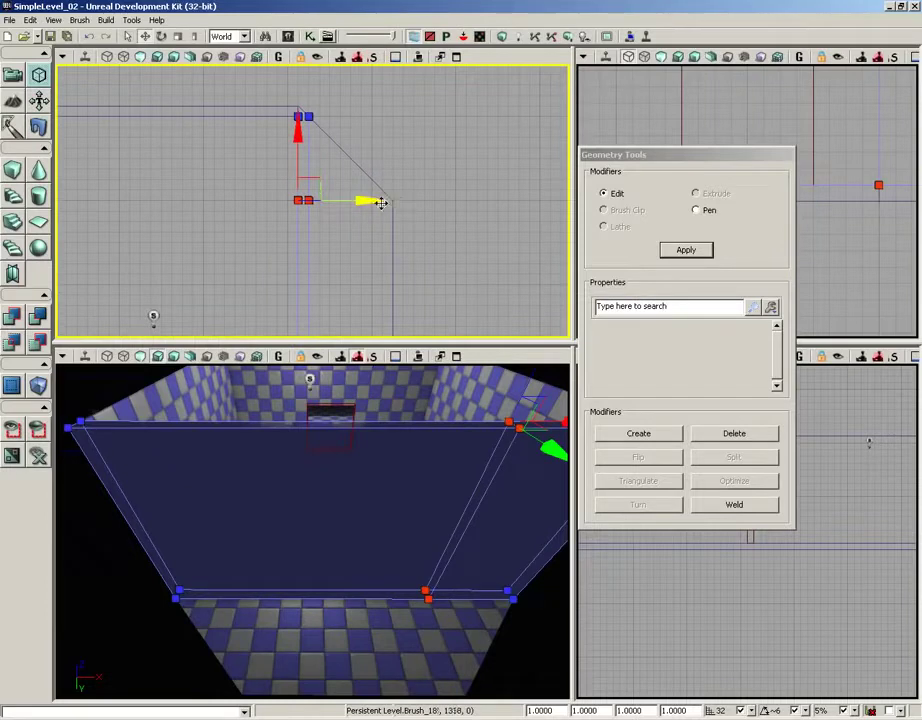
Reselect the end wall and split its longer remaining section at the middle of the upper outer edge.
{"action": "left_click", "coordinate": [362, 233]}
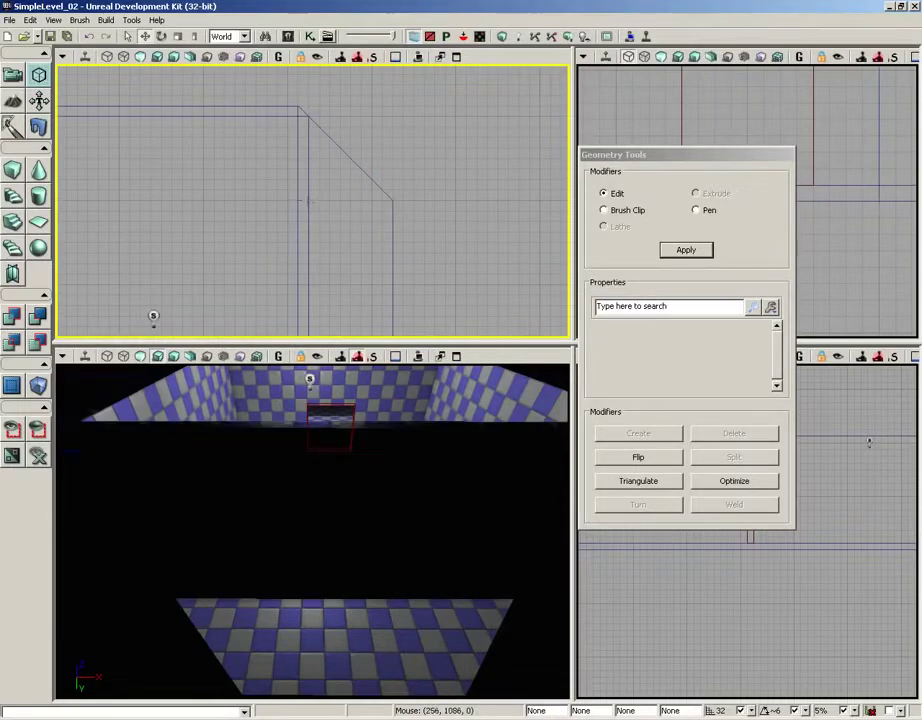
{"action": "middle_click_drag", "start_coordinate": [308, 200], "coordinate": [368, 198]}
{"action": "middle_click_drag", "start_coordinate": [369, 198], "coordinate": [309, 200]}
{"action": "right_click_drag", "start_coordinate": [336, 261], "coordinate": [346, 141]}
{"action": "left_click", "coordinate": [307, 181]}
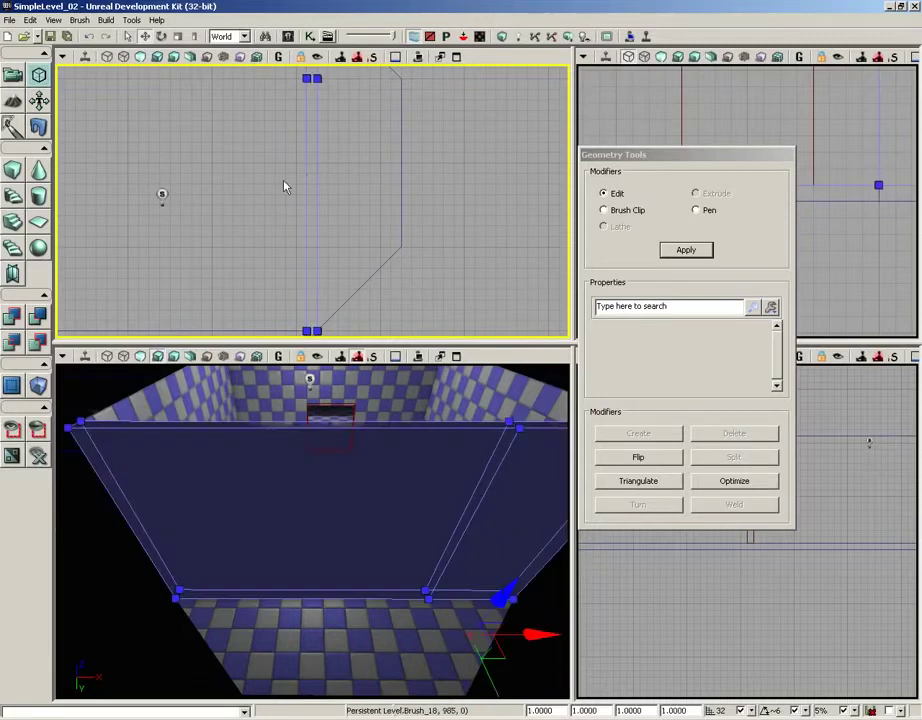
{"action": "mouse_move", "coordinate": [345, 507]}
{"action": "left_mouse_down"}
{"action": "mouse_move", "coordinate": [424, 479]}
{"action": "mouse_move", "coordinate": [309, 463]}
{"action": "mouse_move", "coordinate": [294, 402]}
{"action": "left_mouse_up"}
{"action": "mouse_move", "coordinate": [294, 403]}
{"action": "right_mouse_down"}
{"action": "mouse_move", "coordinate": [310, 524]}
{"action": "mouse_move", "coordinate": [342, 585]}
{"action": "right_mouse_up"}
{"action": "left_click", "coordinate": [310, 524]}
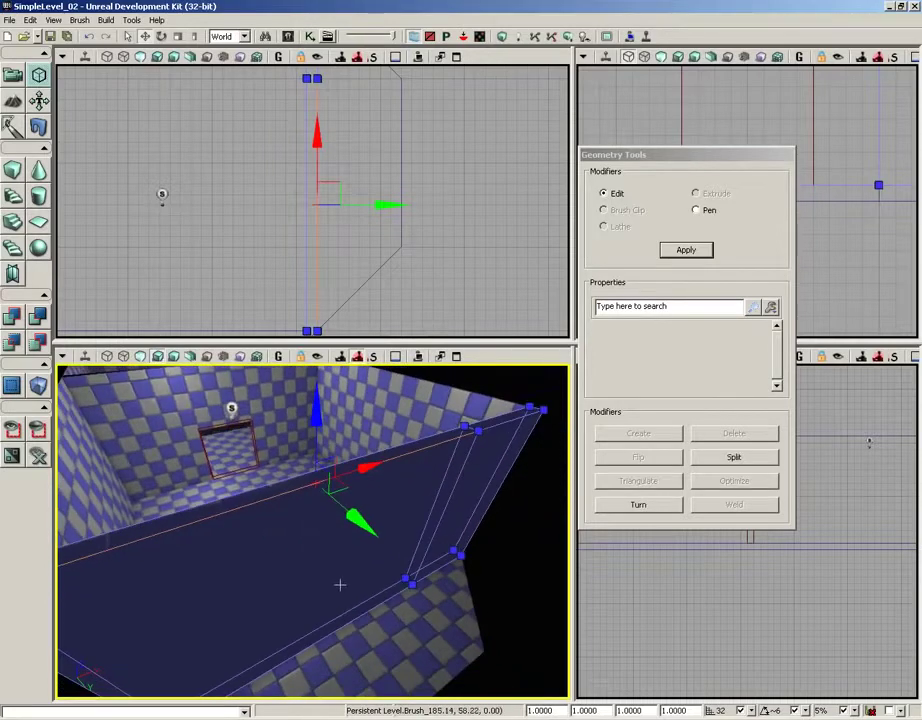
{"action": "left_click", "coordinate": [714, 462]}
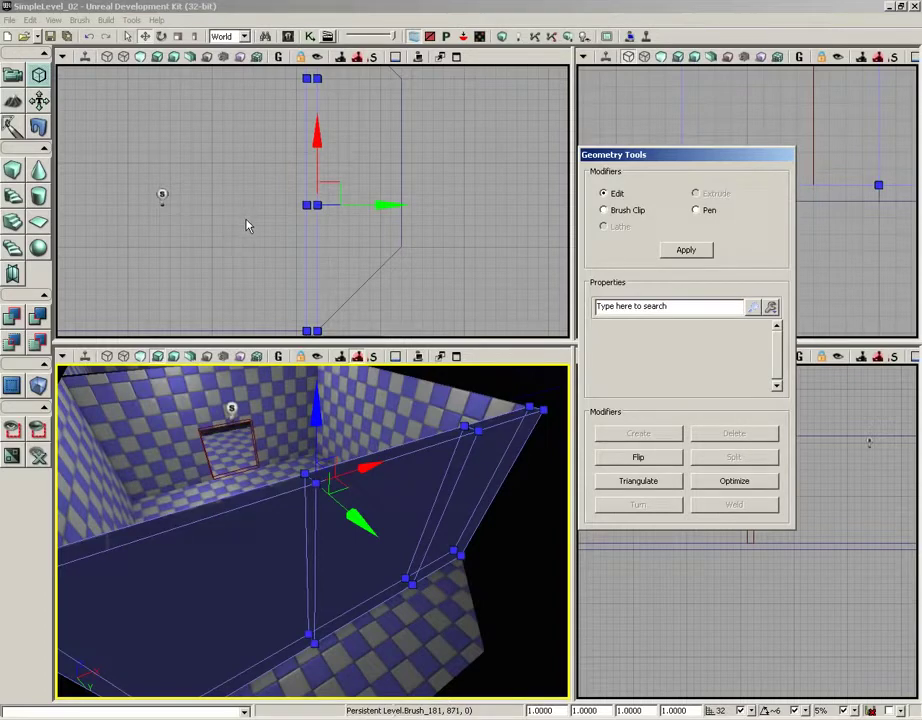
Move the newly created middle vertices along negative X to line up with the floor extension's opposite corner.
{"action": "left_click_drag", "start_coordinate": [270, 193], "coordinate": [331, 207], "text": "ctrl+alt"}
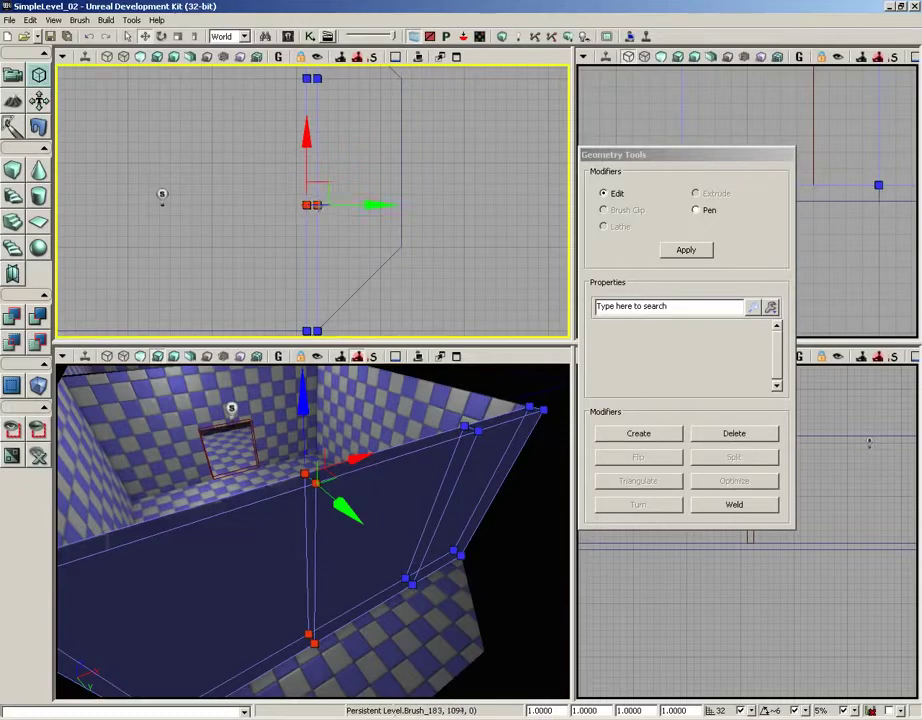
{"action": "left_click_drag", "start_coordinate": [307, 140], "coordinate": [308, 183]}
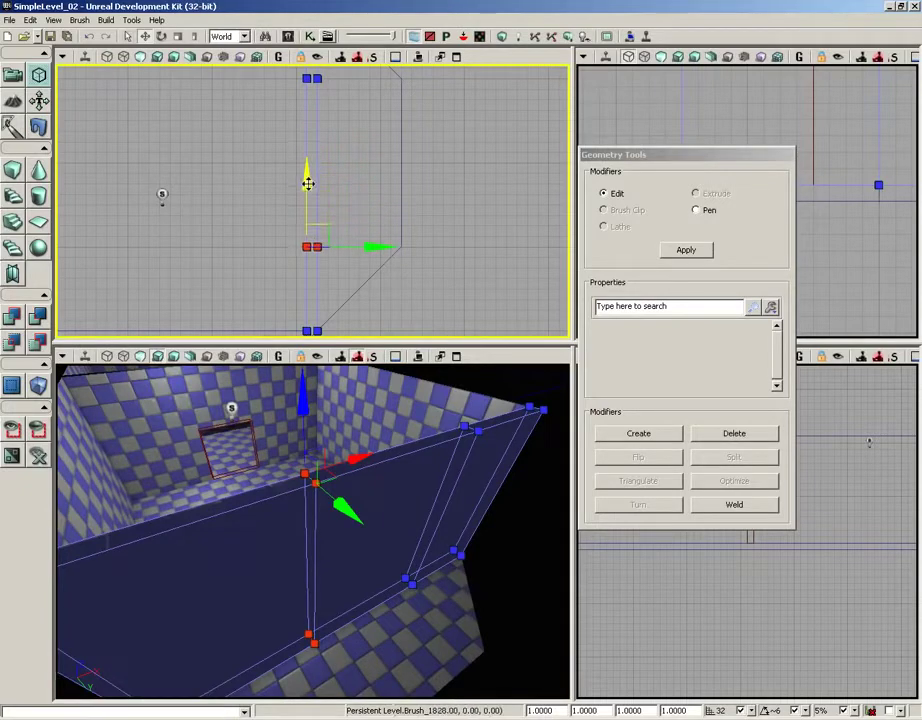
{"action": "left_click", "coordinate": [379, 268]}
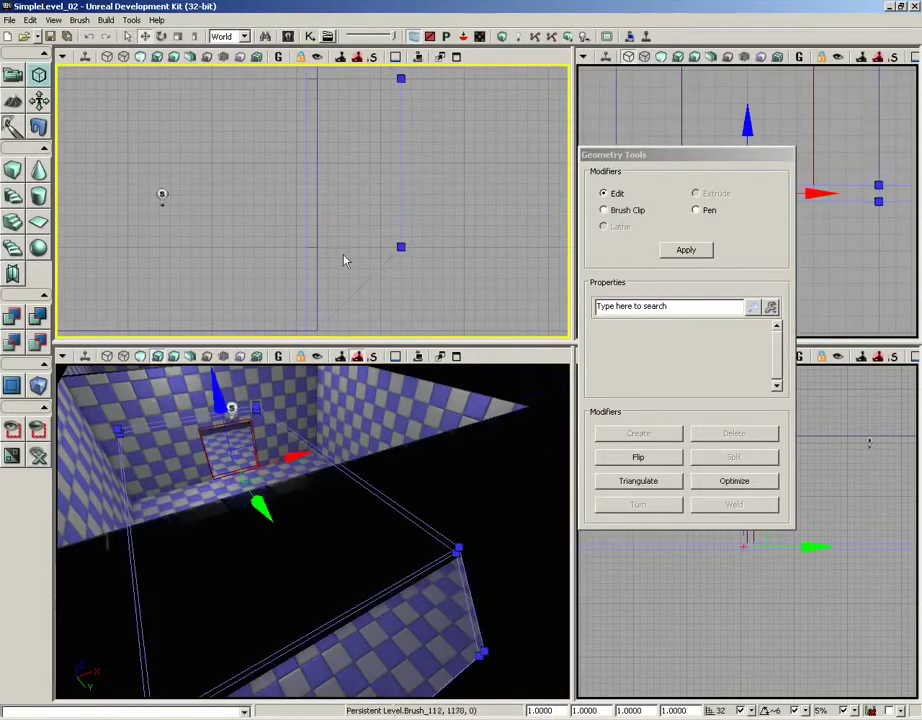
{"action": "left_click", "coordinate": [330, 256]}
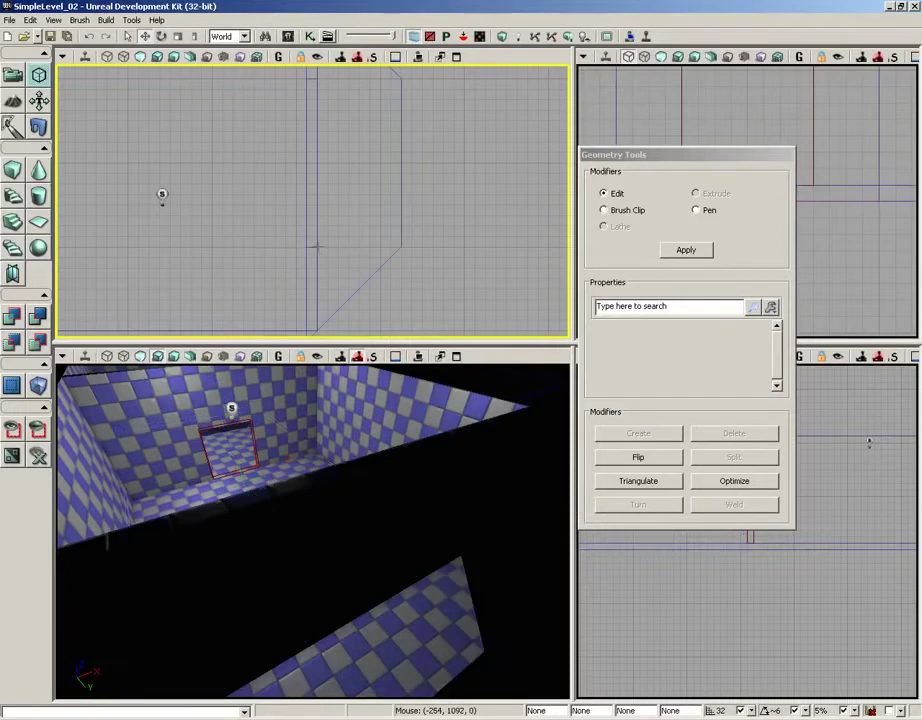
{"action": "middle_click_drag", "start_coordinate": [331, 249], "coordinate": [376, 244]}
{"action": "right_click_drag", "start_coordinate": [367, 208], "coordinate": [379, 251]}
{"action": "scroll", "coordinate": [368, 212], "scroll_direction": "down", "scroll_amount": 3}
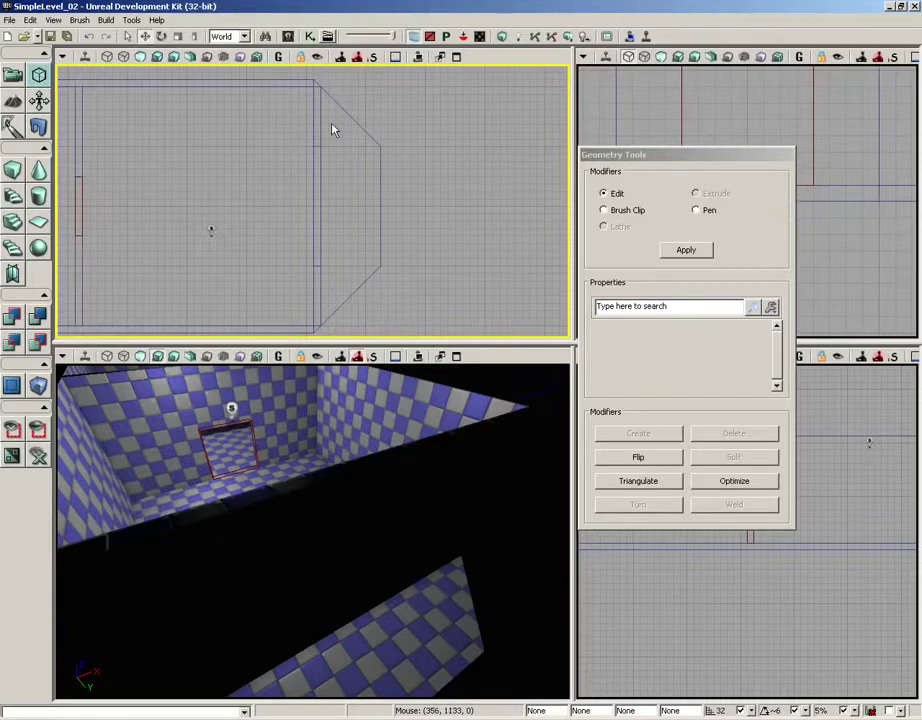
Move both inner vertex groups of the end wall outward along Y to the floor extension's outer edge, then leave Geometry Mode.
{"action": "left_click", "coordinate": [320, 199]}
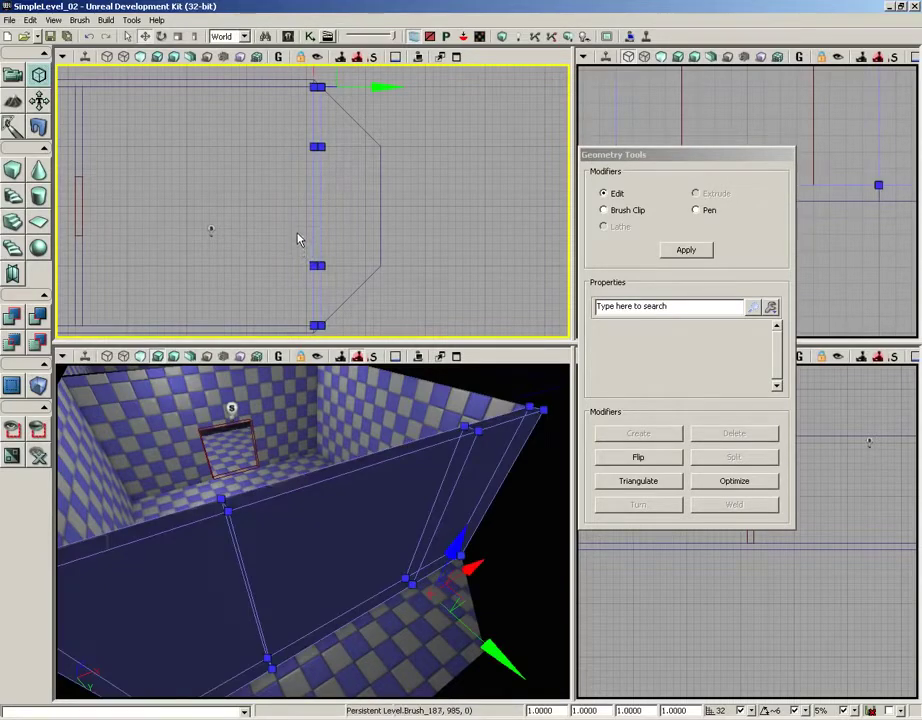
{"action": "mouse_move", "coordinate": [295, 134]}
{"action": "left_mouse_down", "text": "ctrl+alt"}
{"action": "mouse_move", "coordinate": [305, 179]}
{"action": "mouse_move", "coordinate": [297, 236]}
{"action": "left_mouse_up", "text": "ctrl+alt"}
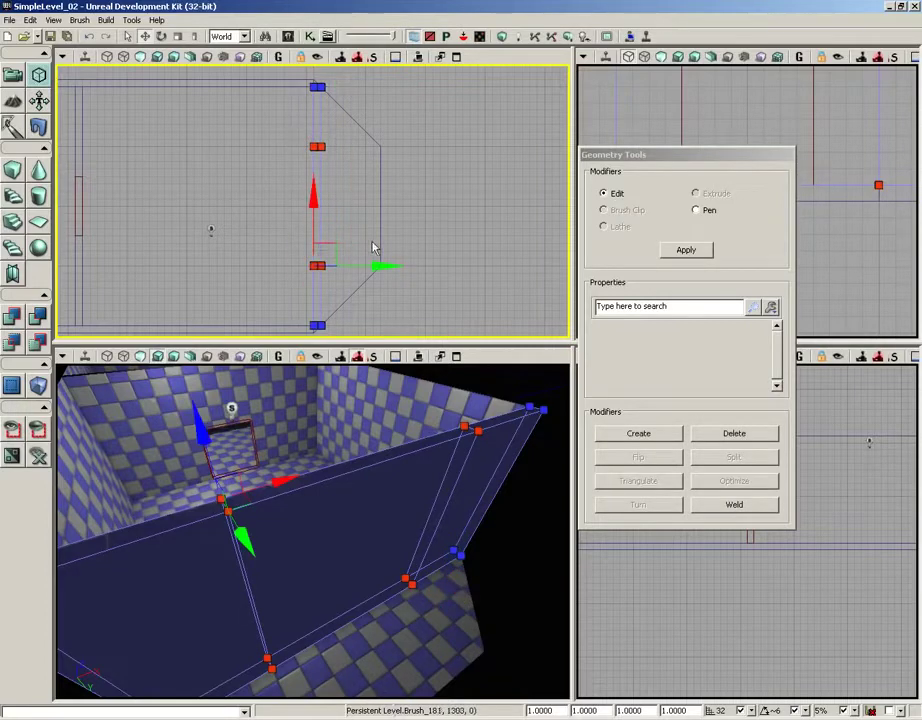
{"action": "left_click_drag", "start_coordinate": [382, 267], "coordinate": [428, 276]}
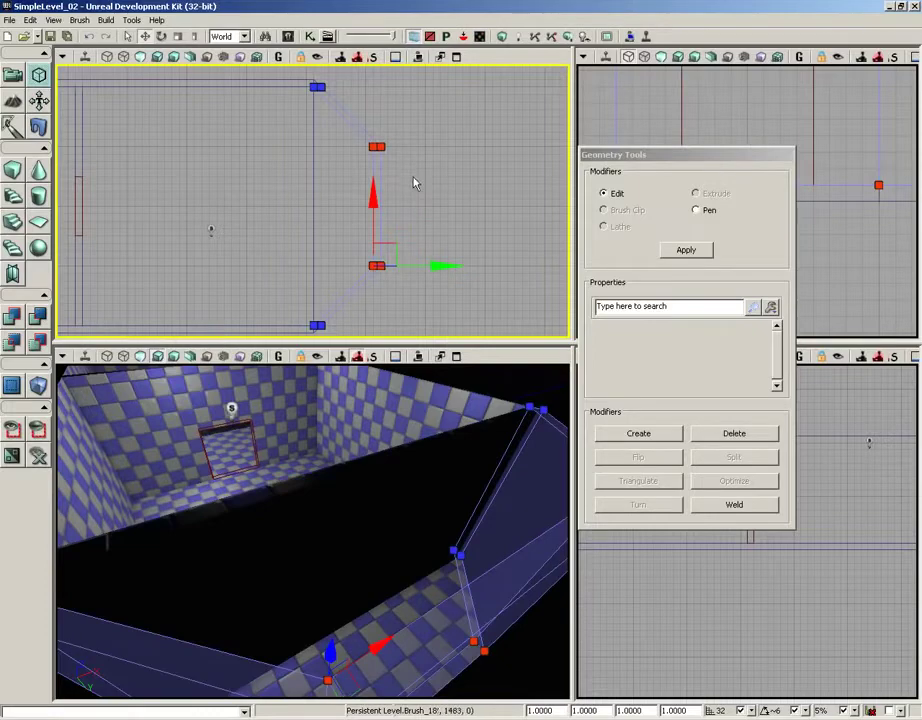
{"action": "mouse_move", "coordinate": [351, 376]}
{"action": "left_mouse_down"}
{"action": "mouse_move", "coordinate": [372, 398]}
{"action": "mouse_move", "coordinate": [418, 383]}
{"action": "mouse_move", "coordinate": [434, 405]}
{"action": "mouse_move", "coordinate": [362, 393]}
{"action": "left_mouse_up"}
{"action": "right_click_drag", "start_coordinate": [362, 393], "coordinate": [401, 424]}
{"action": "mouse_move", "coordinate": [401, 429]}
{"action": "left_mouse_down"}
{"action": "mouse_move", "coordinate": [315, 379]}
{"action": "mouse_move", "coordinate": [321, 368]}
{"action": "mouse_move", "coordinate": [328, 375]}
{"action": "left_mouse_up"}
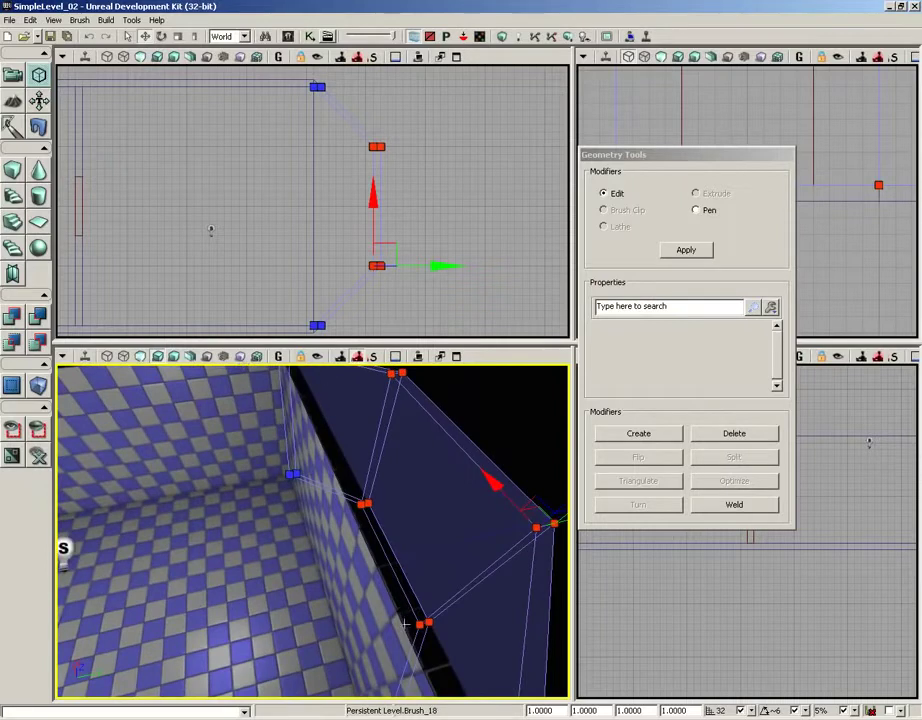
{"action": "left_click_drag", "start_coordinate": [290, 546], "coordinate": [242, 528]}
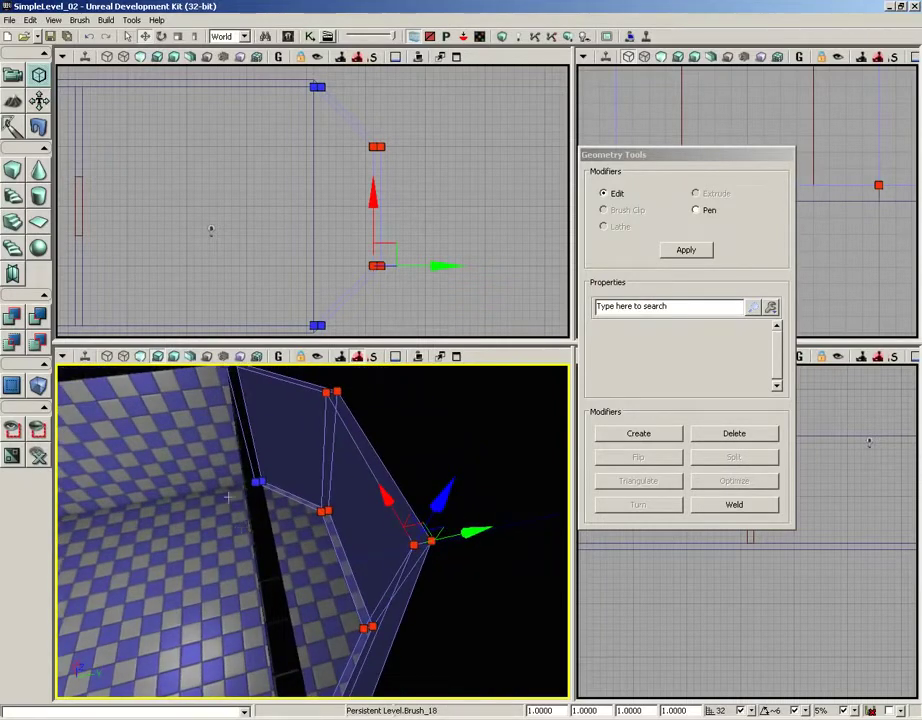
{"action": "left_click", "coordinate": [12, 77]}
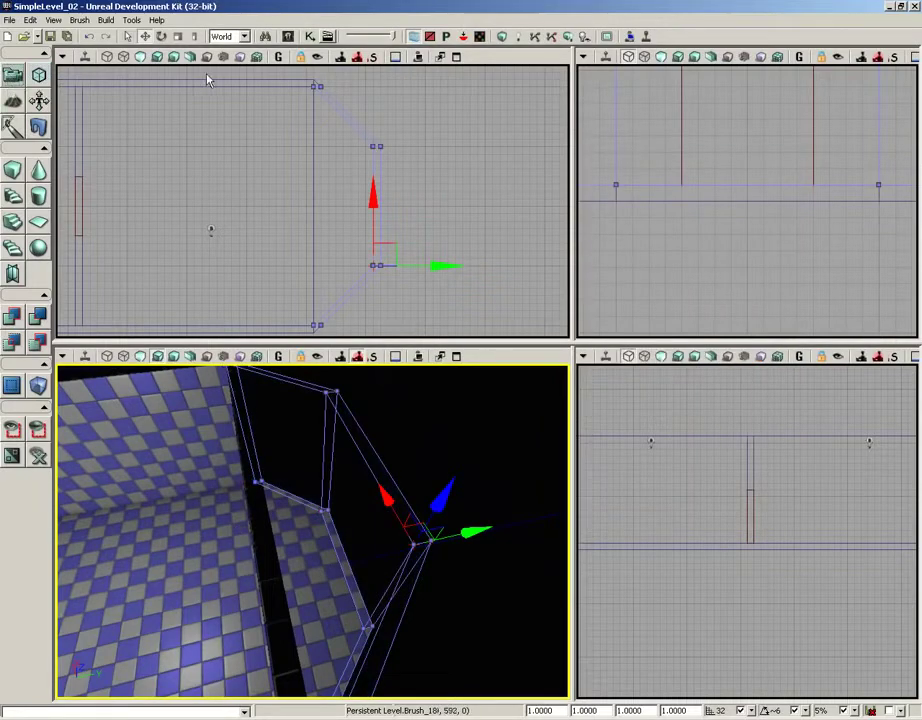
Rebuild the level geometry, close the map check report and inspect the reshaped end wall and adjoining room.
{"action": "left_click", "coordinate": [503, 37]}
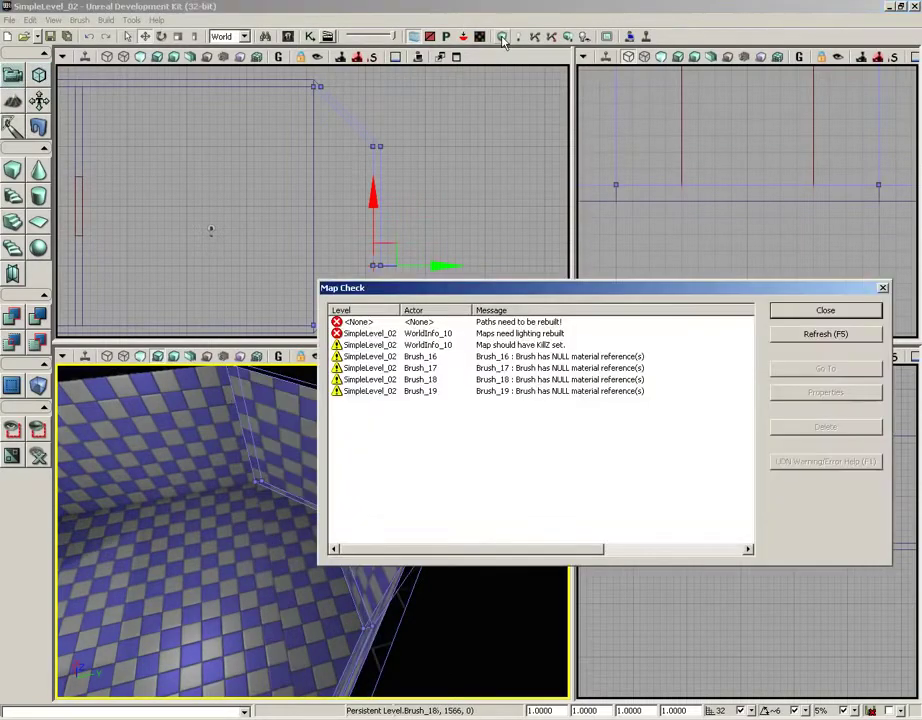
{"action": "left_click", "coordinate": [815, 309]}
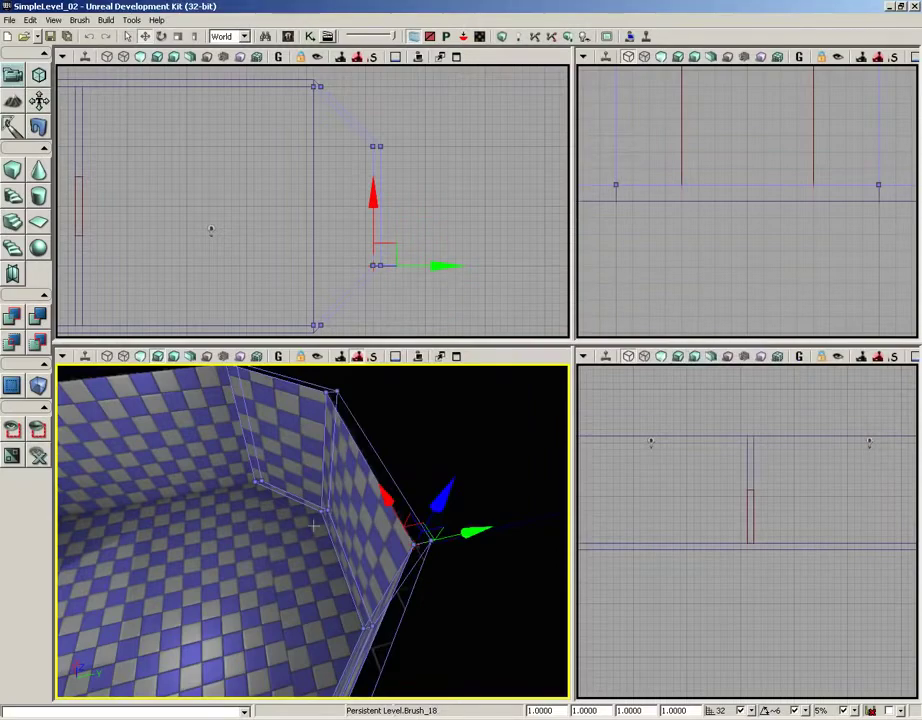
{"action": "middle_click_drag", "start_coordinate": [314, 525], "coordinate": [135, 522]}
{"action": "right_click_drag", "start_coordinate": [135, 522], "coordinate": [57, 482]}
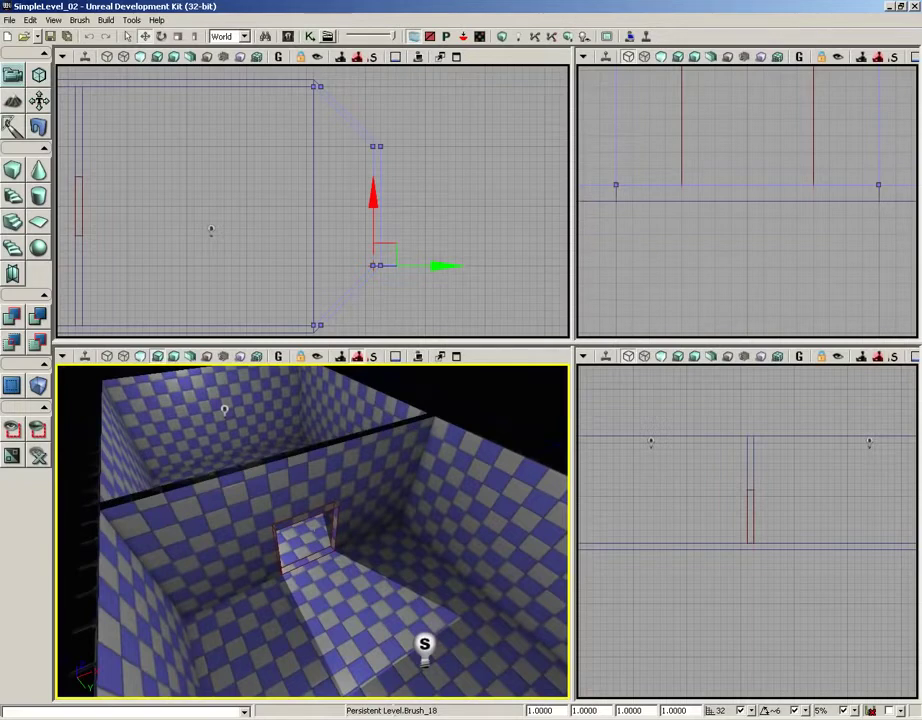
Build the whole level, including lighting and paths, and close the Map Check and Lighting Results reports.
{"action": "left_click", "coordinate": [560, 36]}
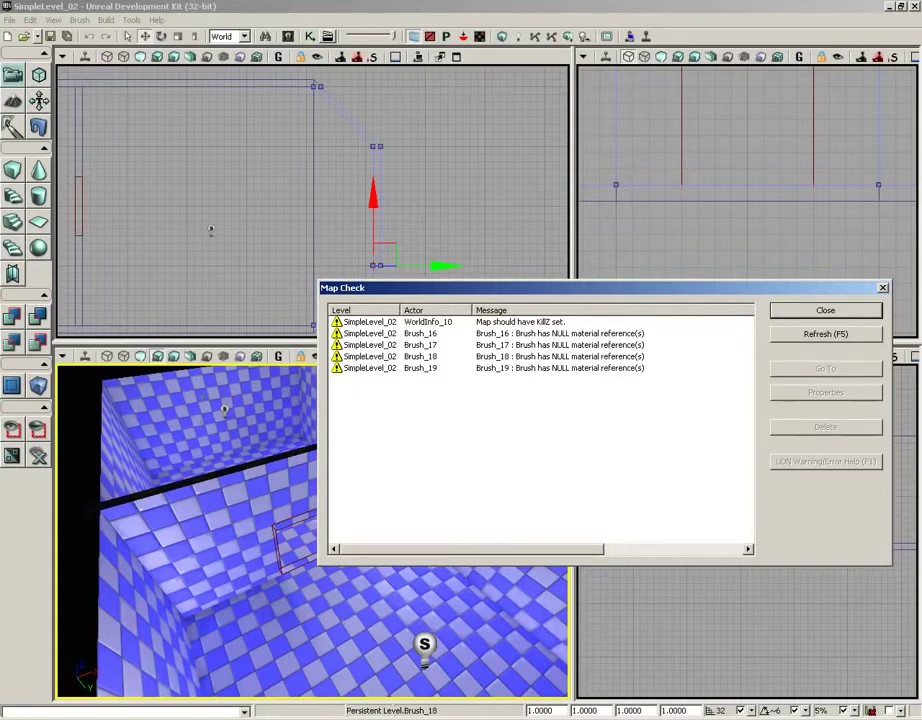
{"action": "left_click", "coordinate": [826, 312]}
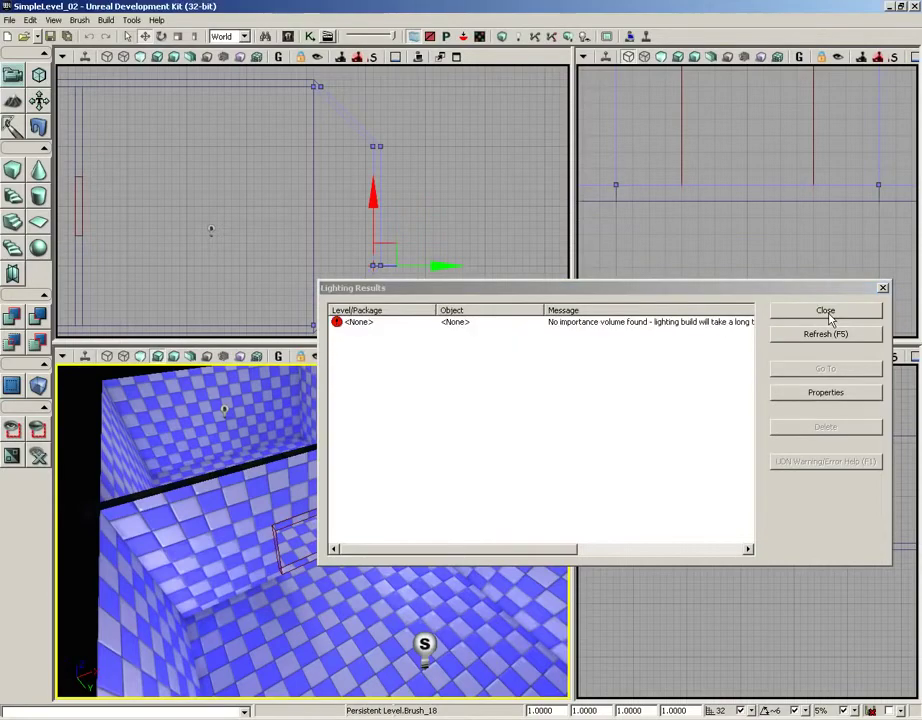
{"action": "left_click", "coordinate": [882, 288]}
Play the level from the floor near the doorway, walk around to check the angled walls, and end the play session.
{"action": "left_click_drag", "start_coordinate": [352, 604], "coordinate": [354, 699]}
{"action": "right_click_drag", "start_coordinate": [354, 699], "coordinate": [316, 629]}
{"action": "right_click", "coordinate": [318, 628]}
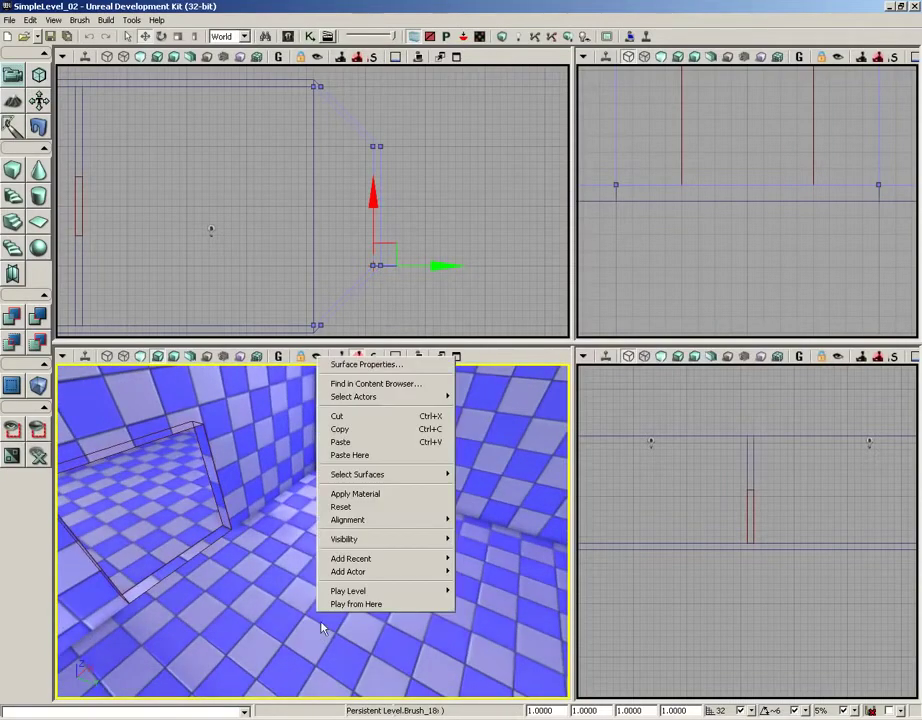
{"action": "left_click", "coordinate": [340, 605]}
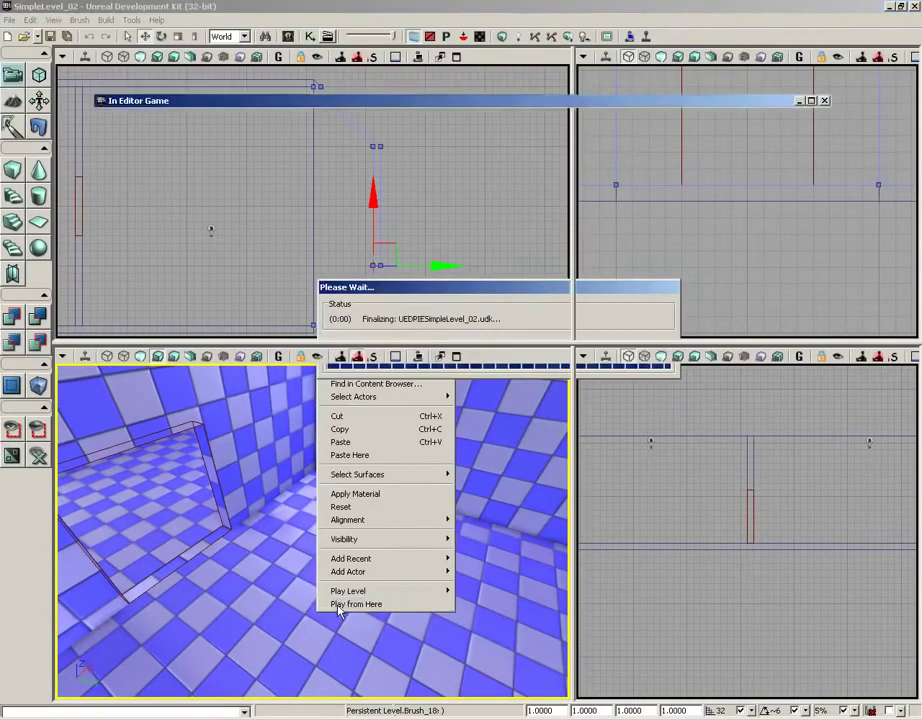
{"action": "key", "text": "w"}
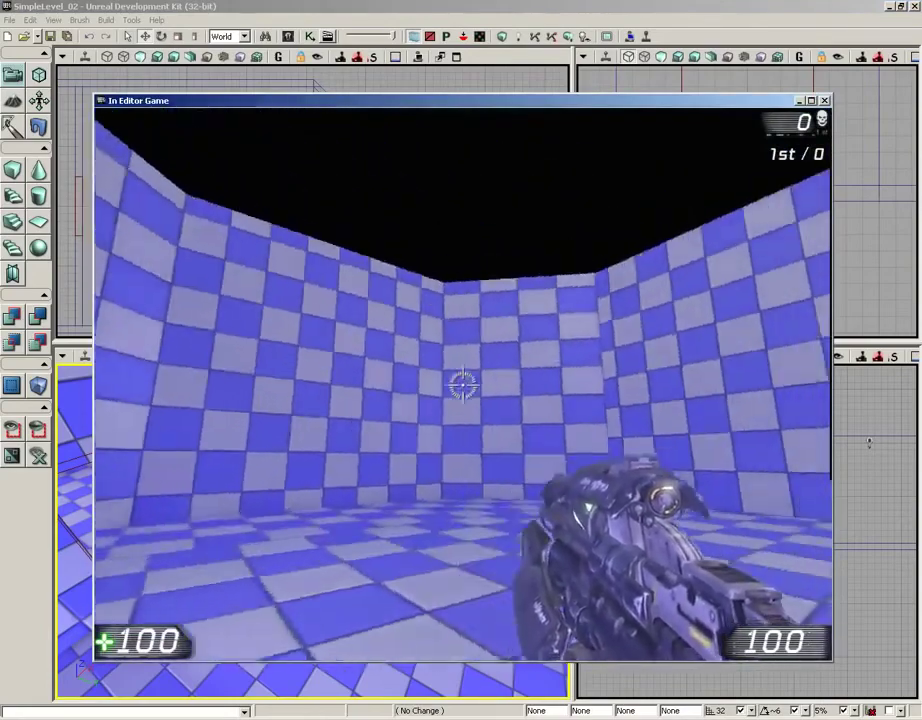
{"action": "key", "text": "w"}
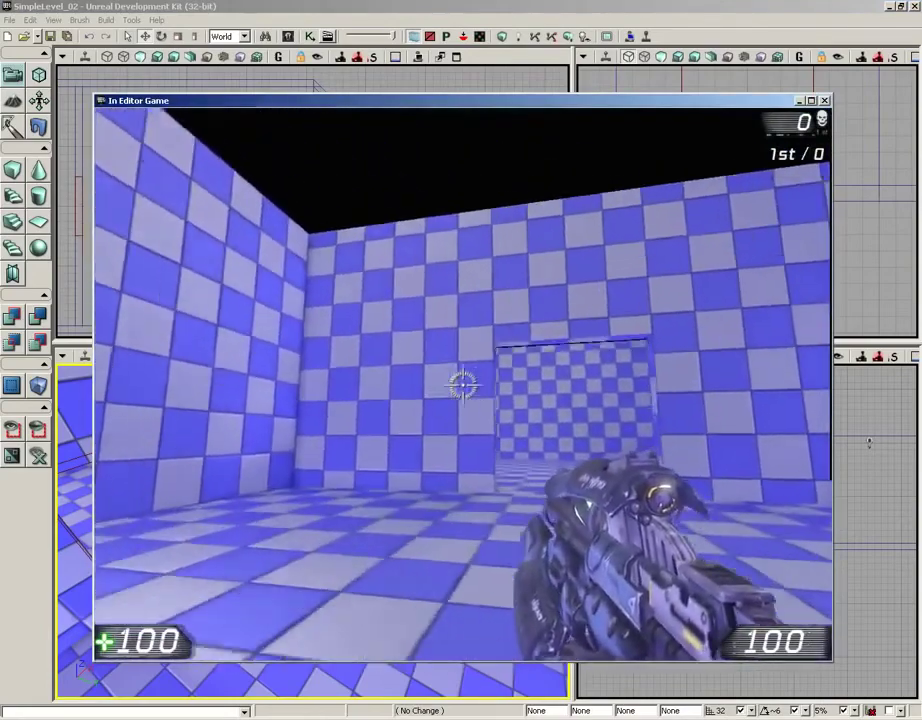
{"action": "key", "text": "s"}
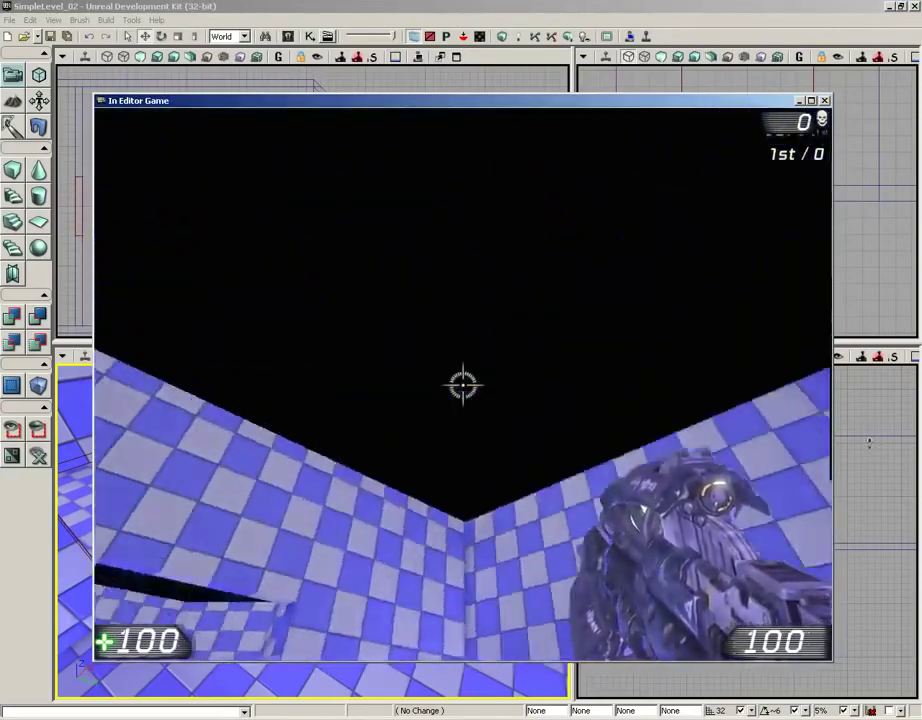
{"action": "left_click", "coordinate": [462, 384]}
{"action": "left_click", "coordinate": [462, 384]}
{"action": "key", "text": "w"}
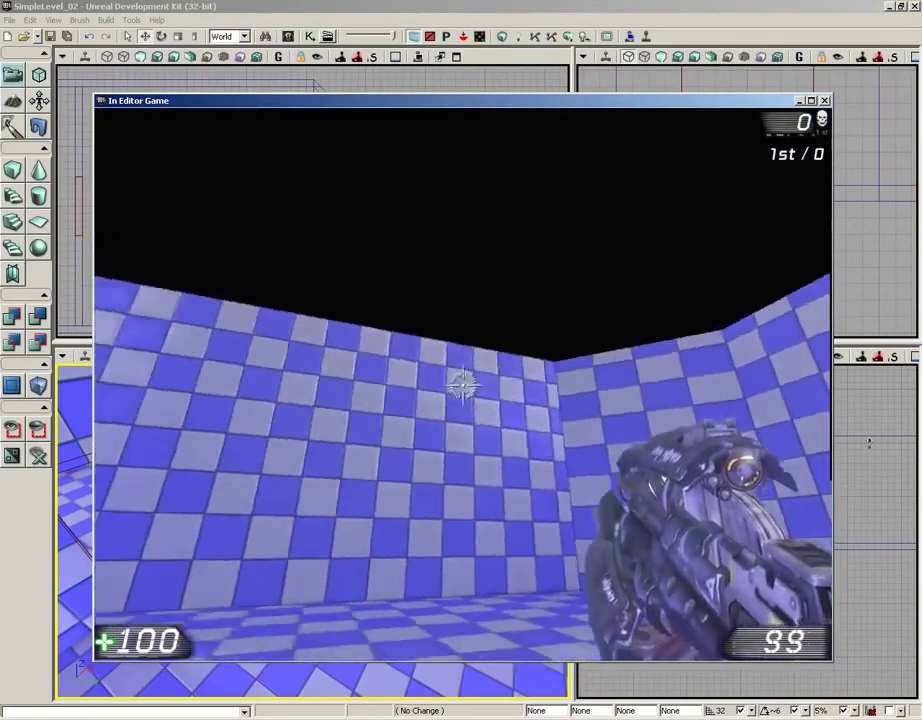
{"action": "key", "text": "s"}
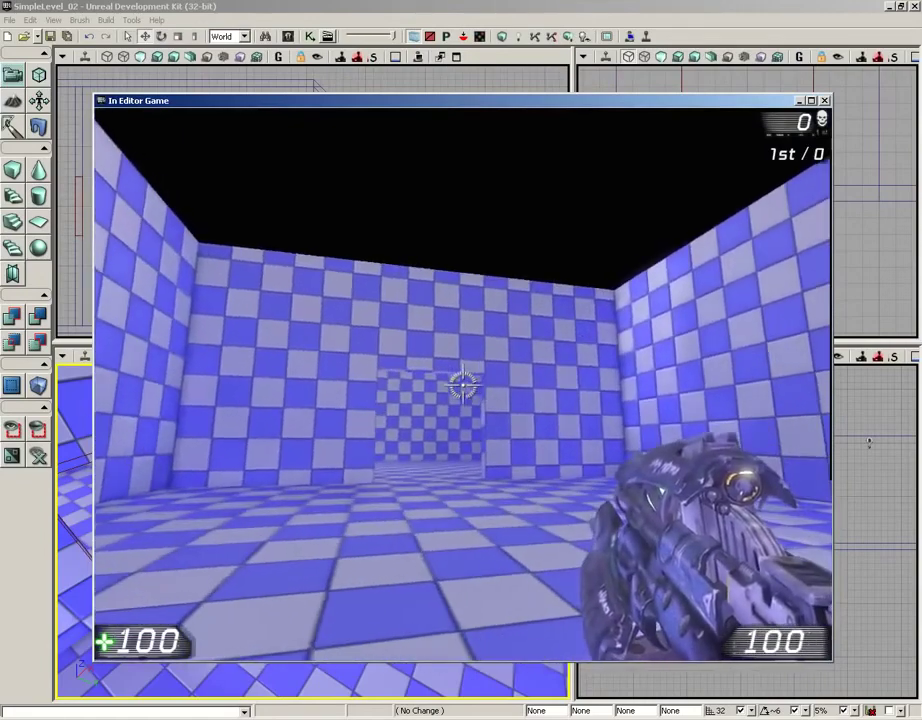
{"action": "key", "text": "Escape"}
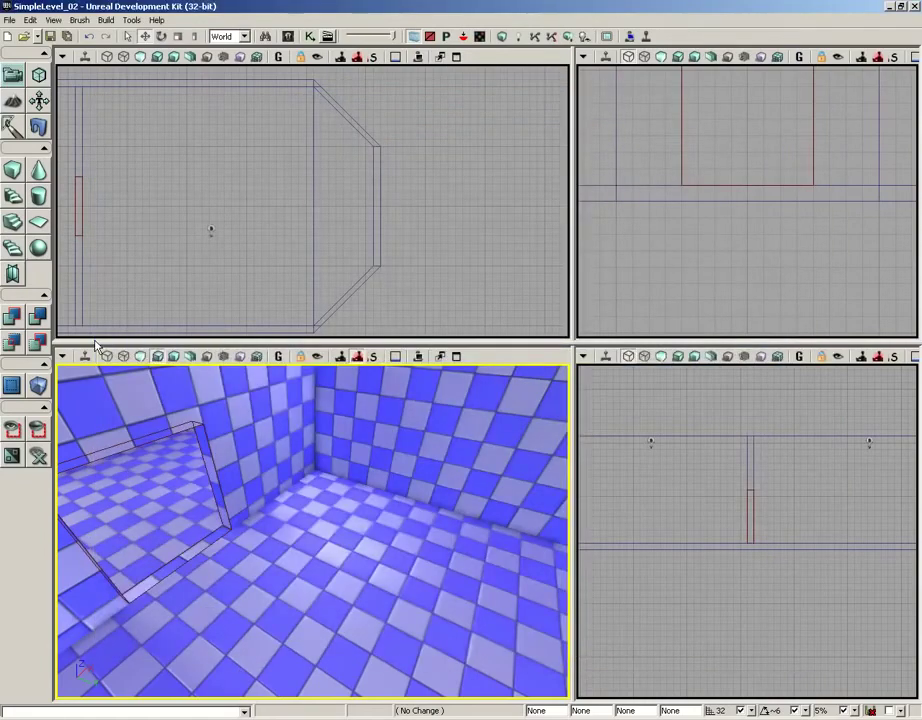